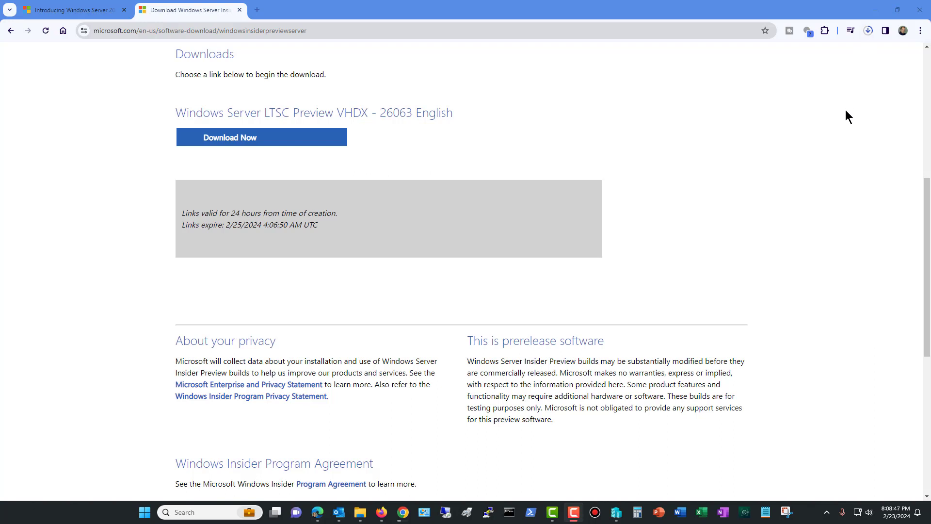
Open the Windows Features list, check whether Hyper-V is turned on, and close it without making changes
{"action": "left_click", "coordinate": [874, 12]}
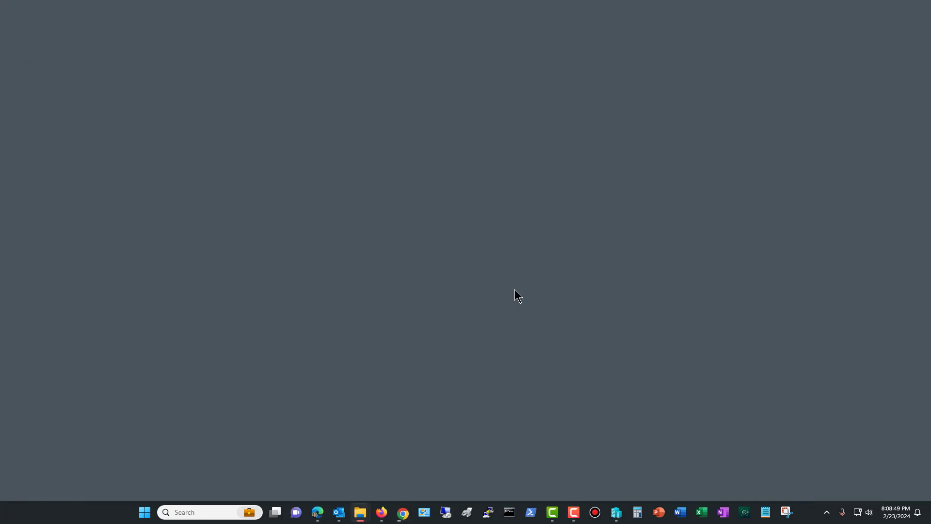
{"action": "left_click", "coordinate": [201, 513]}
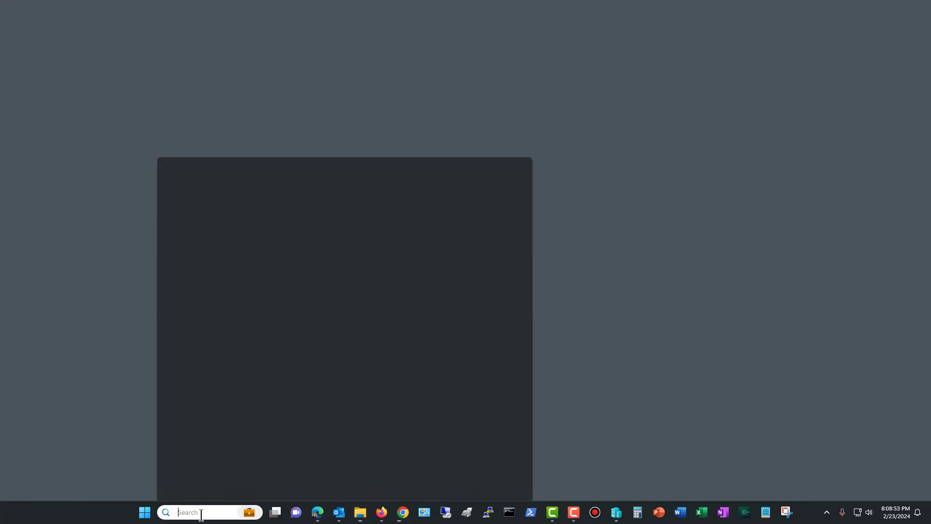
{"action": "type", "text": "hyper-v"}
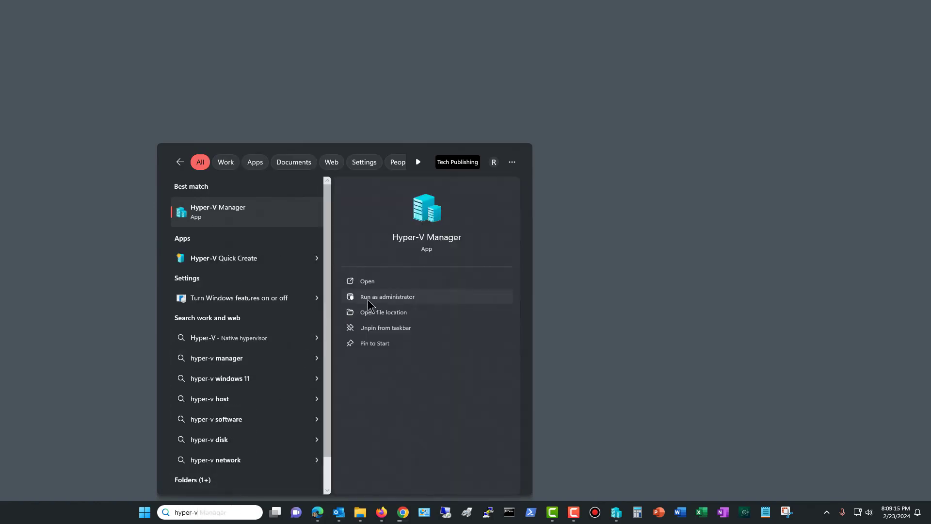
{"action": "left_click", "coordinate": [236, 298]}
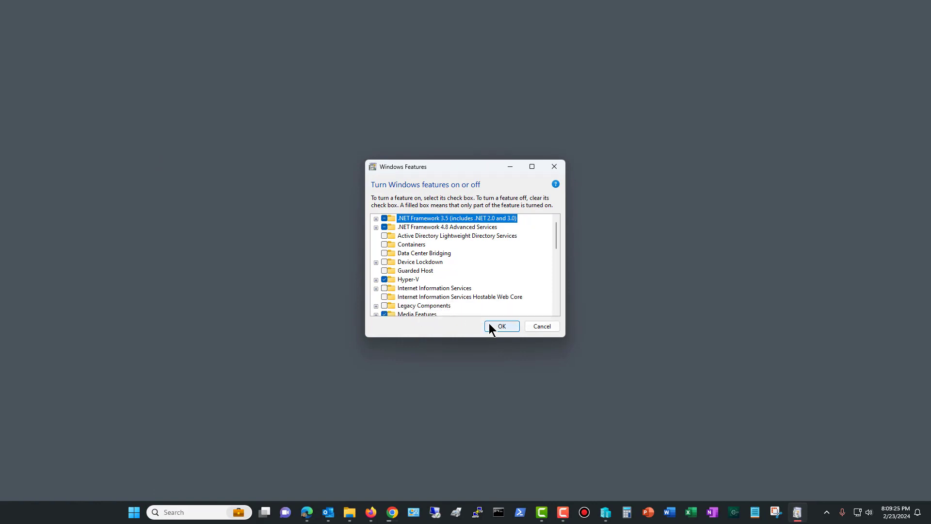
{"action": "left_click", "coordinate": [542, 326]}
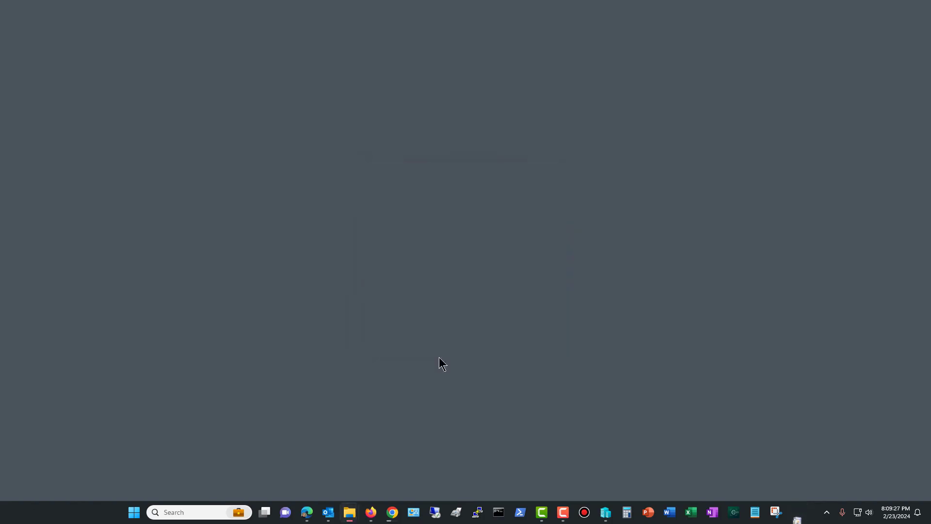
Find Hyper-V Manager on the computer and run it as administrator
{"action": "left_click", "coordinate": [182, 512]}
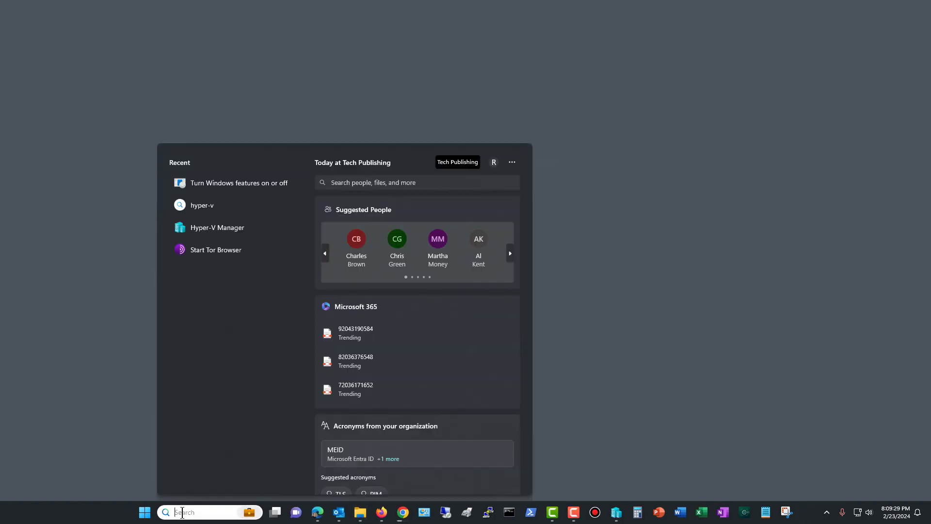
{"action": "type", "text": "hyper-v"}
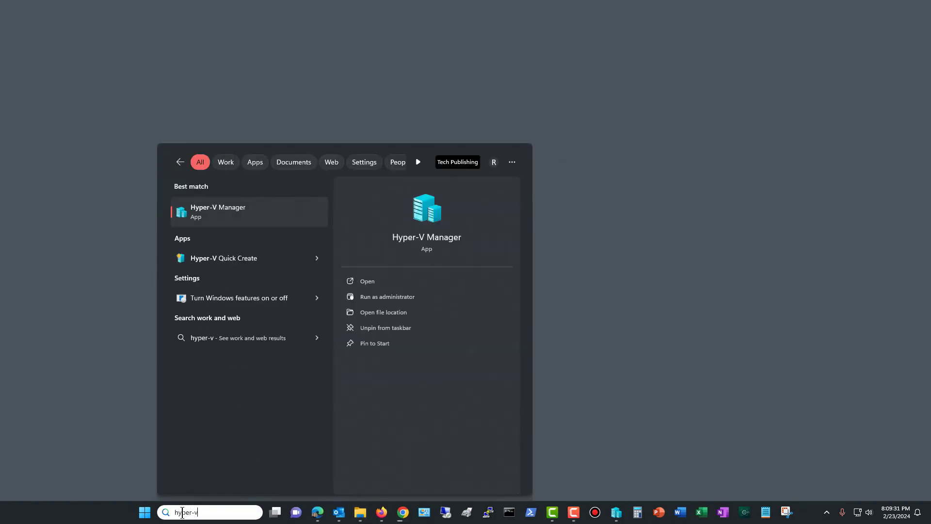
{"action": "left_click", "coordinate": [401, 294]}
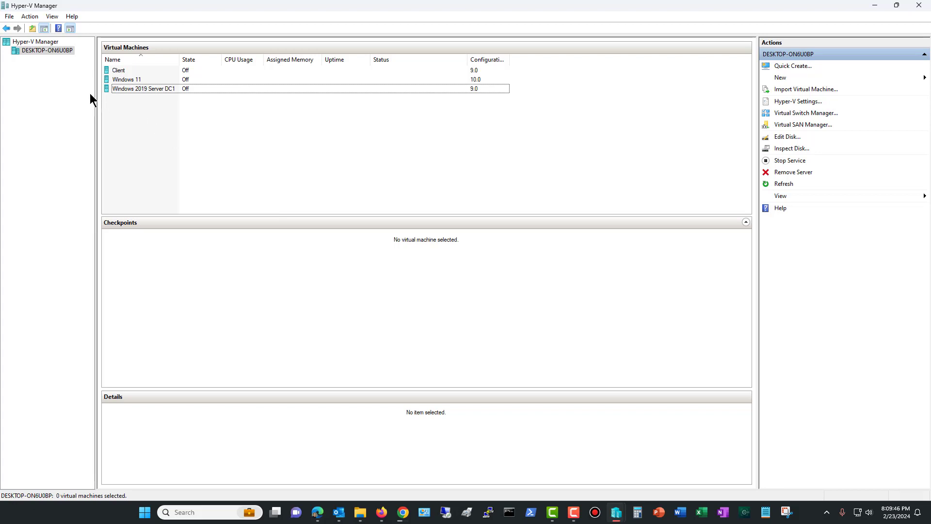
Start creating a new virtual machine on the local Hyper-V host and go past the wizard's introduction
{"action": "left_click", "coordinate": [46, 50]}
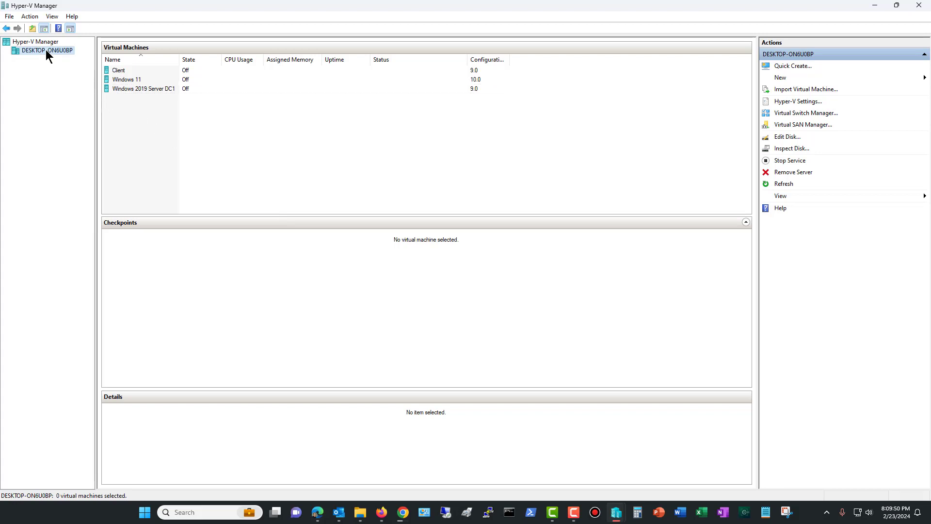
{"action": "right_click", "coordinate": [46, 50]}
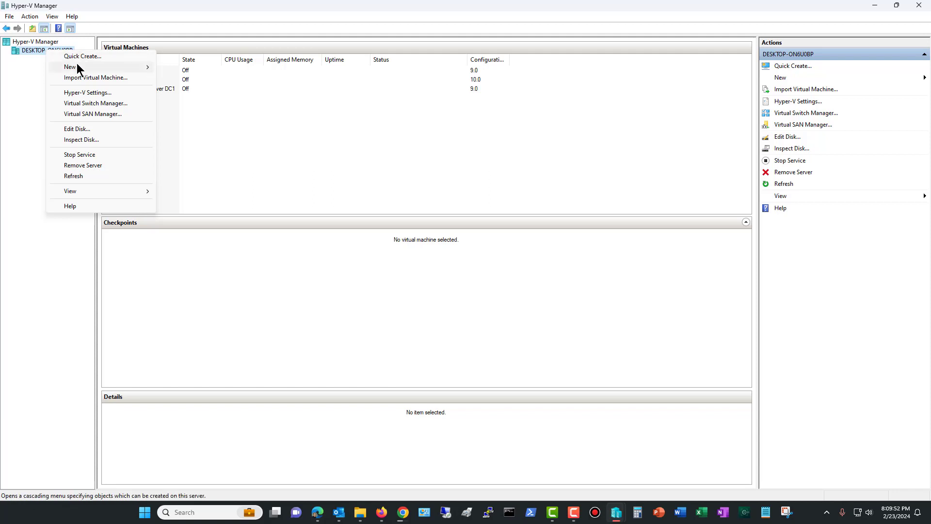
{"action": "mouse_move", "coordinate": [78, 66]}
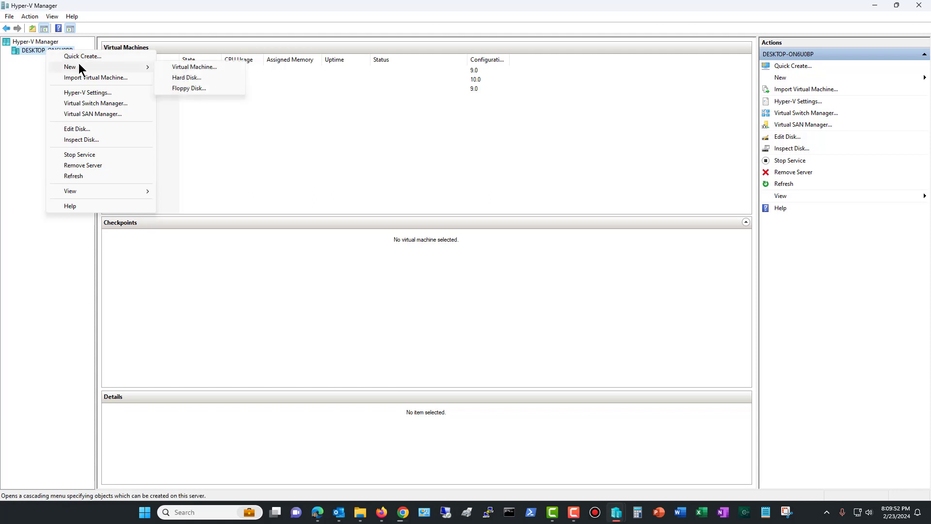
{"action": "left_click", "coordinate": [192, 67]}
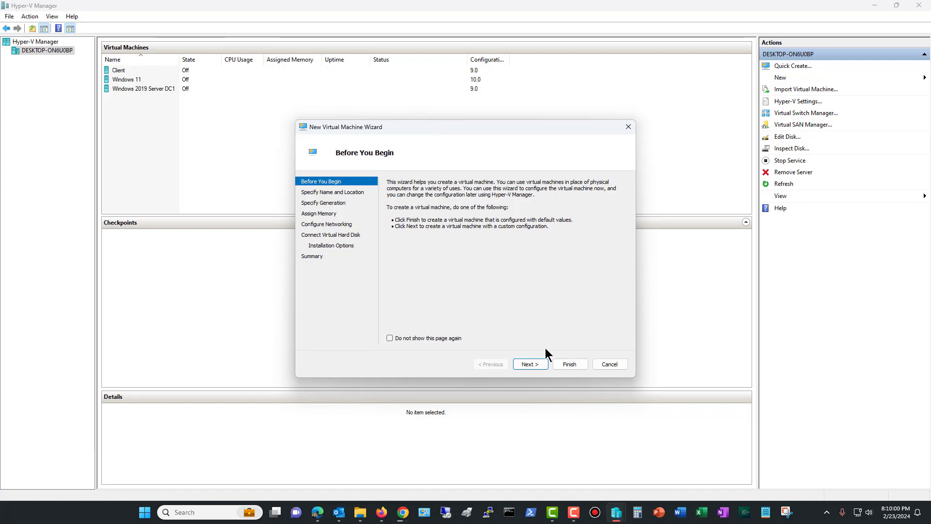
{"action": "left_click", "coordinate": [526, 363]}
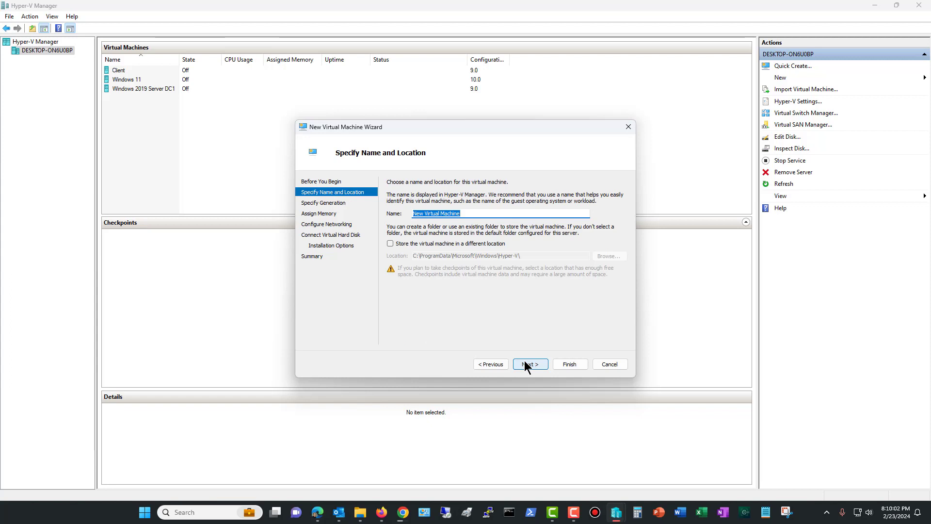
Name the virtual machine Windows Server 2025, keep the default storage location, and choose Generation 2
{"action": "type", "text": "Windows Server 2025"}
{"action": "left_click", "coordinate": [491, 245]}
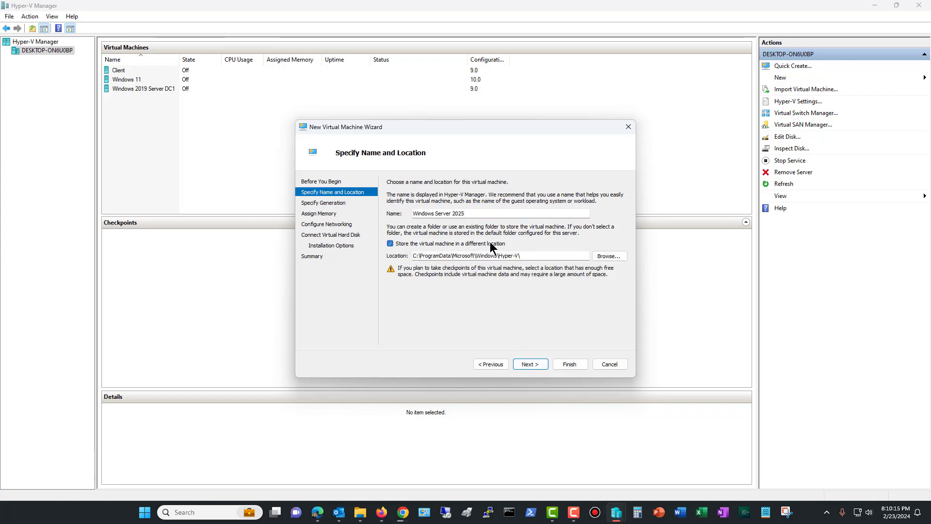
{"action": "left_click", "coordinate": [491, 245]}
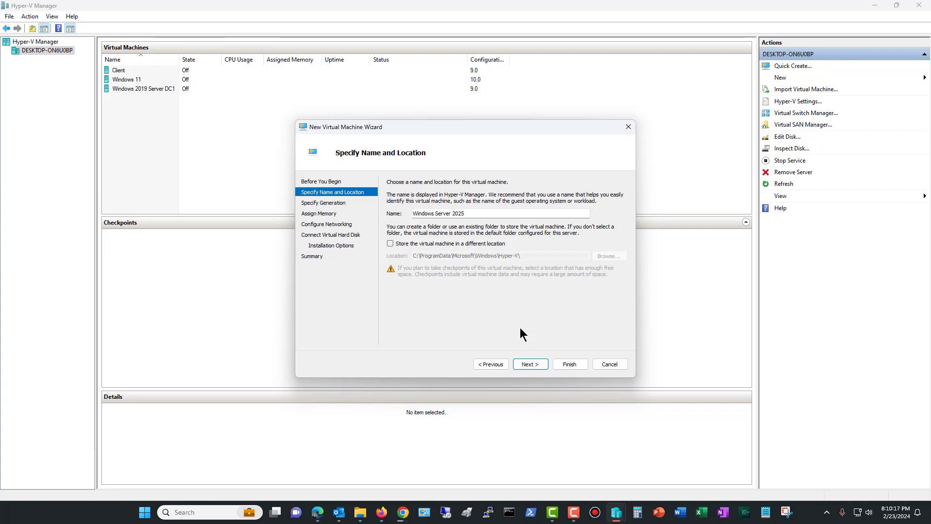
{"action": "left_click", "coordinate": [529, 365]}
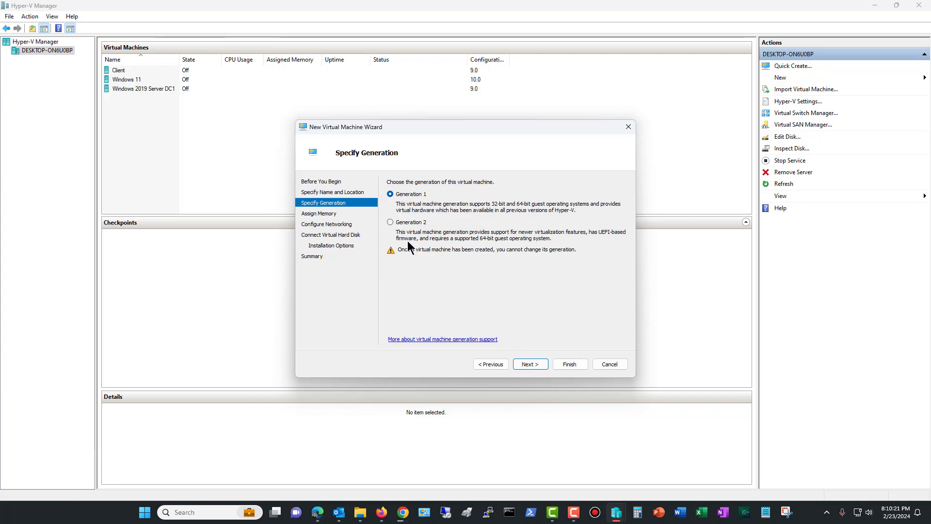
{"action": "left_click", "coordinate": [406, 224]}
{"action": "left_click", "coordinate": [534, 363]}
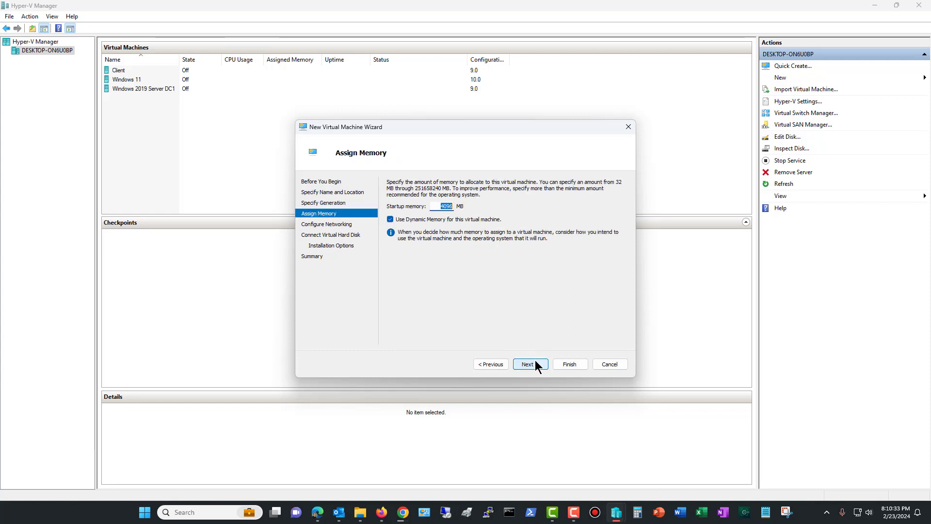
Examine the host computer's CPU and memory performance in Task Manager, then close it
{"action": "right_click", "coordinate": [98, 513]}
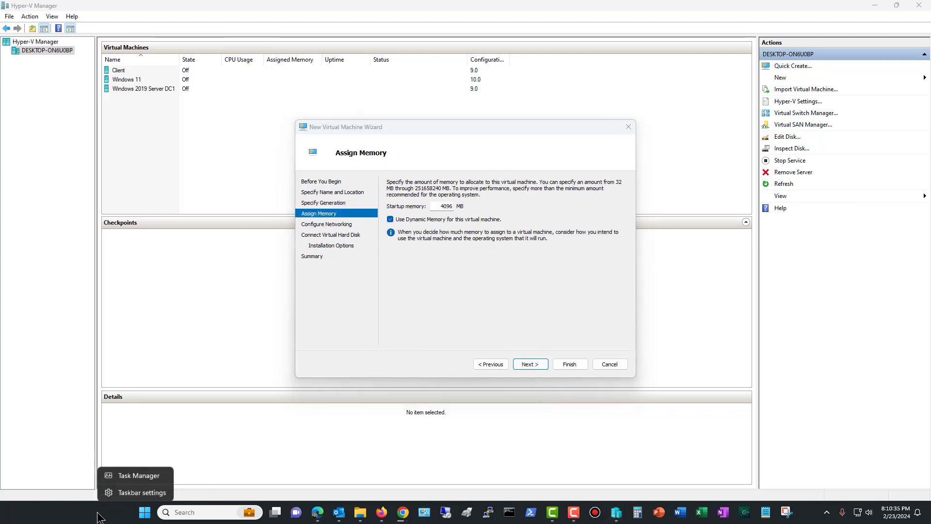
{"action": "left_click", "coordinate": [131, 474]}
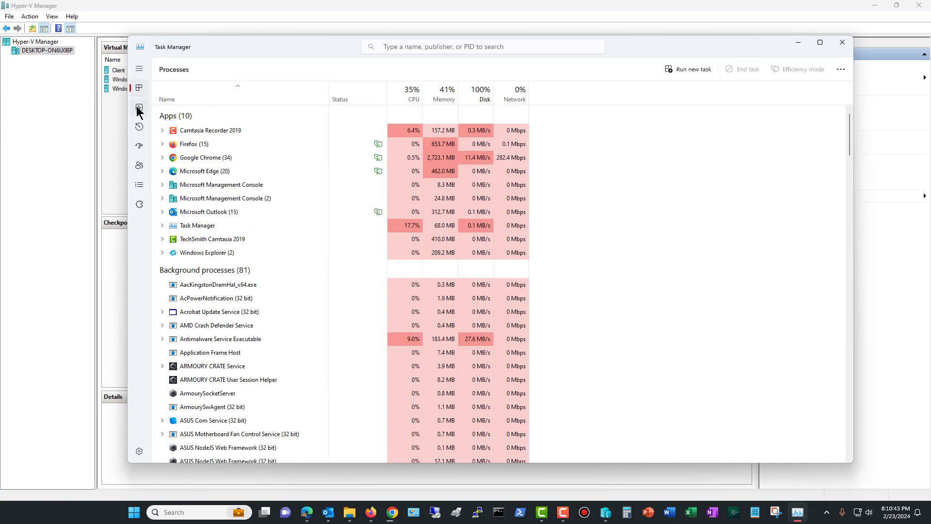
{"action": "left_click", "coordinate": [139, 108]}
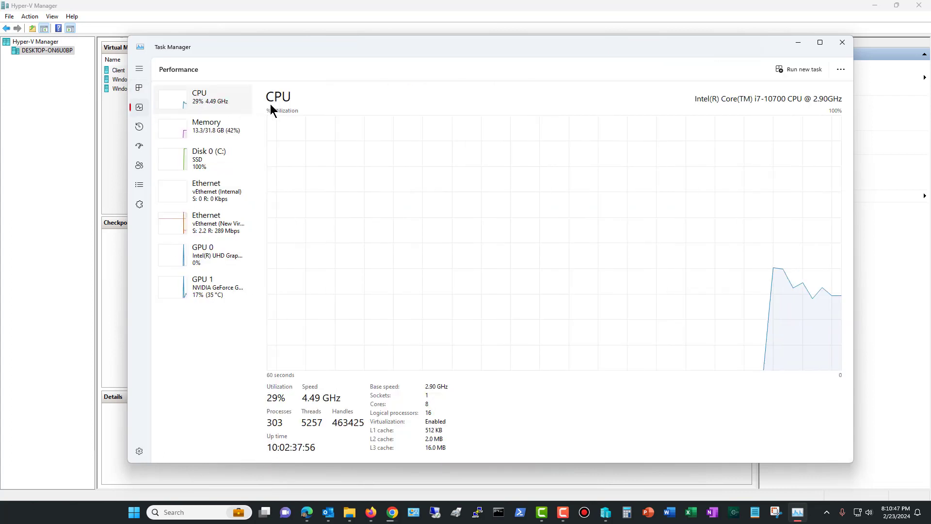
{"action": "left_click", "coordinate": [216, 139]}
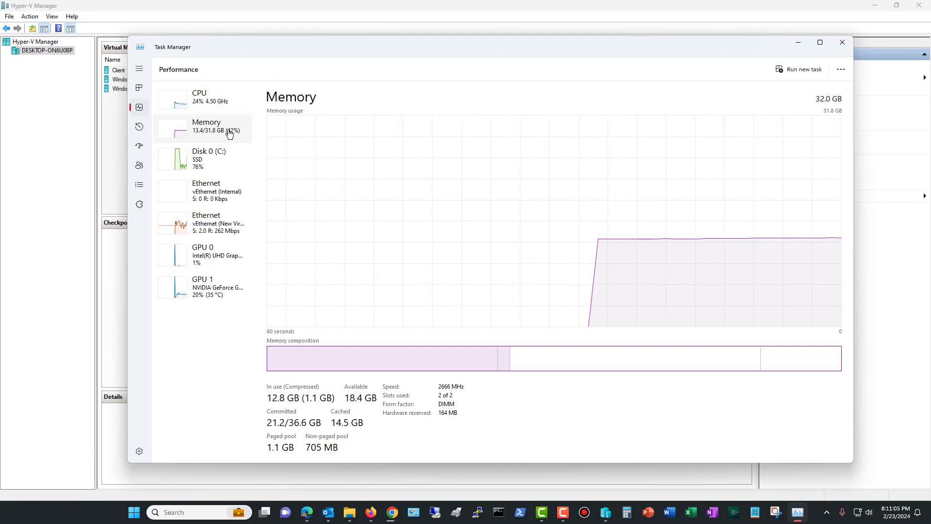
{"action": "left_click", "coordinate": [214, 99]}
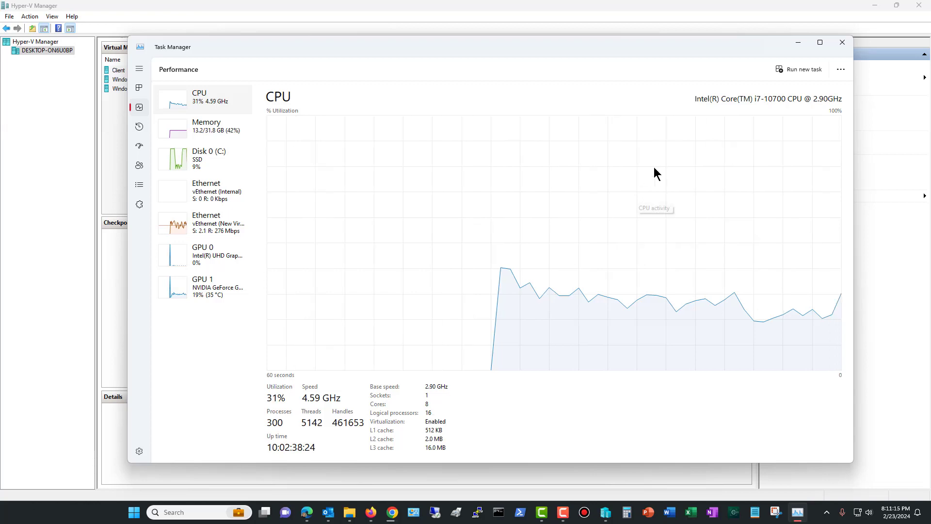
{"action": "left_click", "coordinate": [843, 42]}
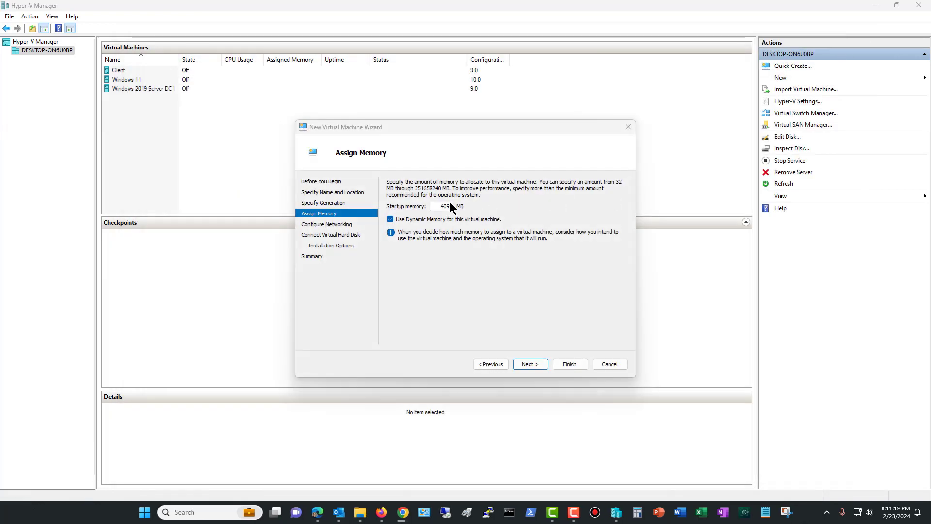
Set the virtual machine's startup memory to 8000 MB with dynamic memory left on
{"action": "left_click", "coordinate": [500, 207]}
{"action": "key", "text": "Left"}
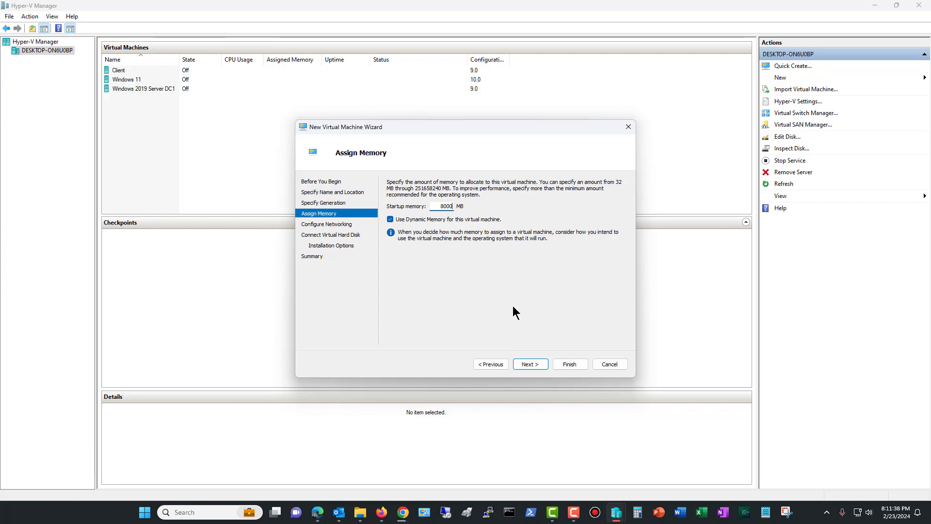
{"action": "left_click", "coordinate": [530, 365]}
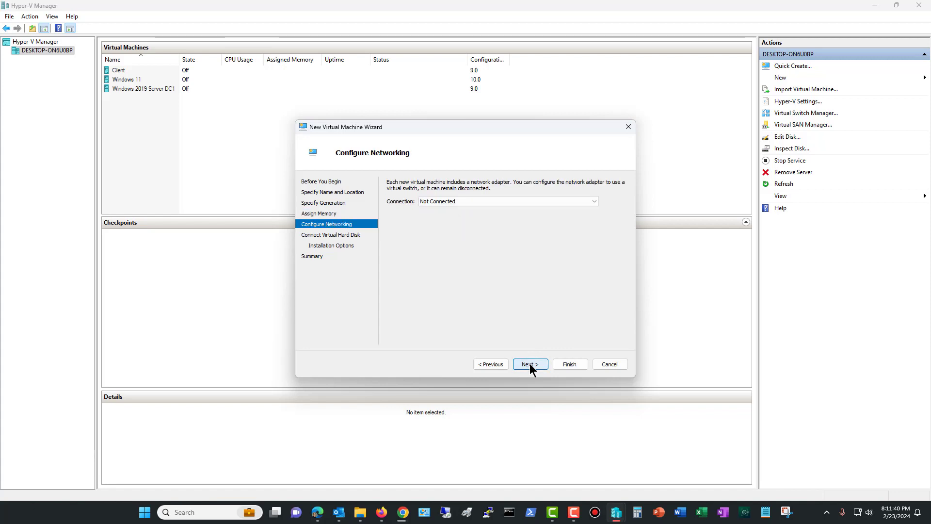
Connect the virtual machine's network adapter to the Internal virtual switch
{"action": "left_click", "coordinate": [487, 203]}
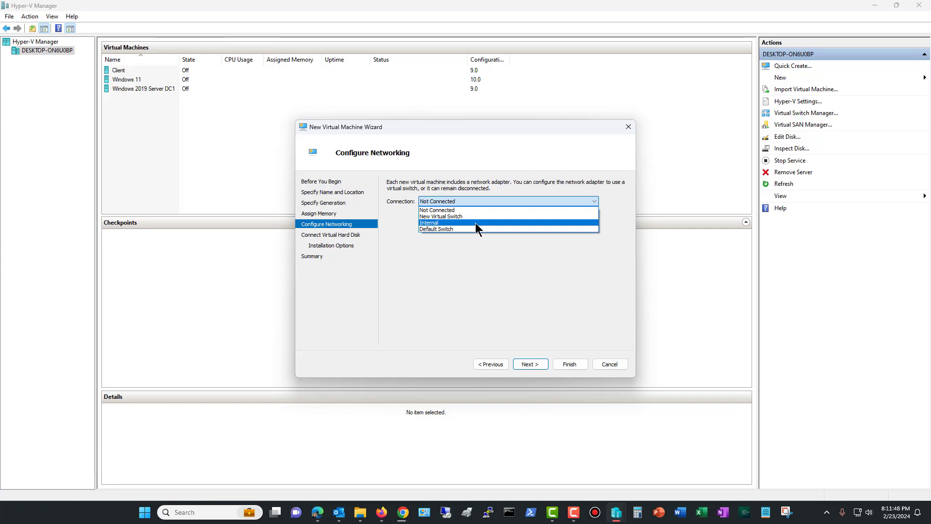
{"action": "left_click", "coordinate": [476, 222]}
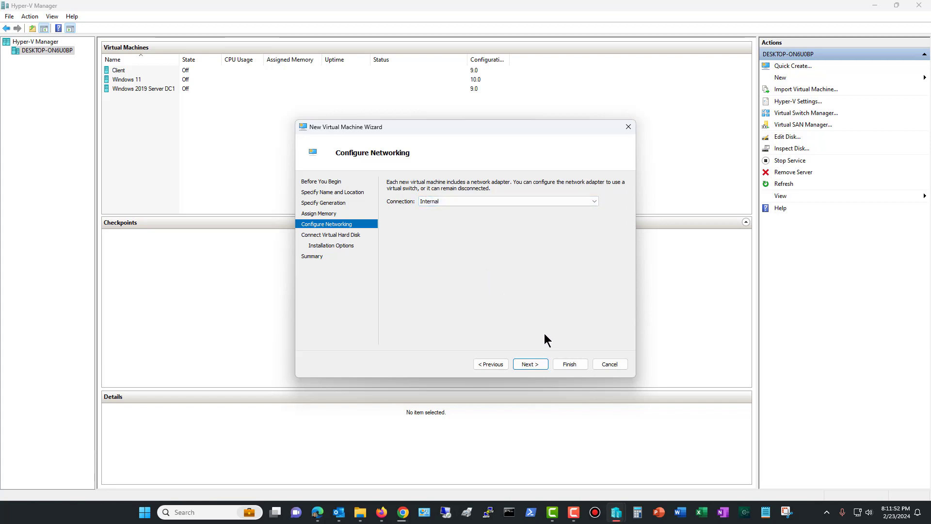
{"action": "left_click", "coordinate": [528, 367]}
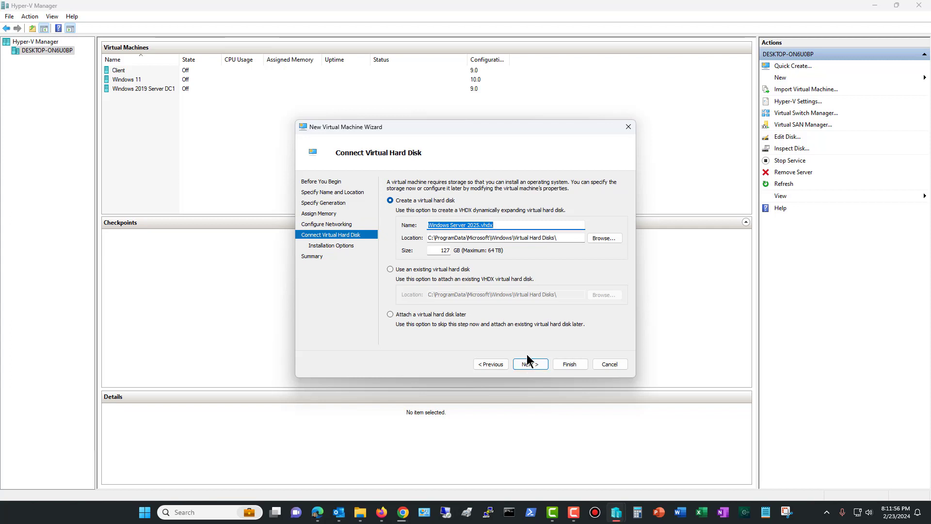
Attach the existing virtual hard disk Windows_InsiderPreview_ServerDatacenter_en-us_VHDX_26063.vhdx and finish creating the virtual machine
{"action": "left_click", "coordinate": [444, 269]}
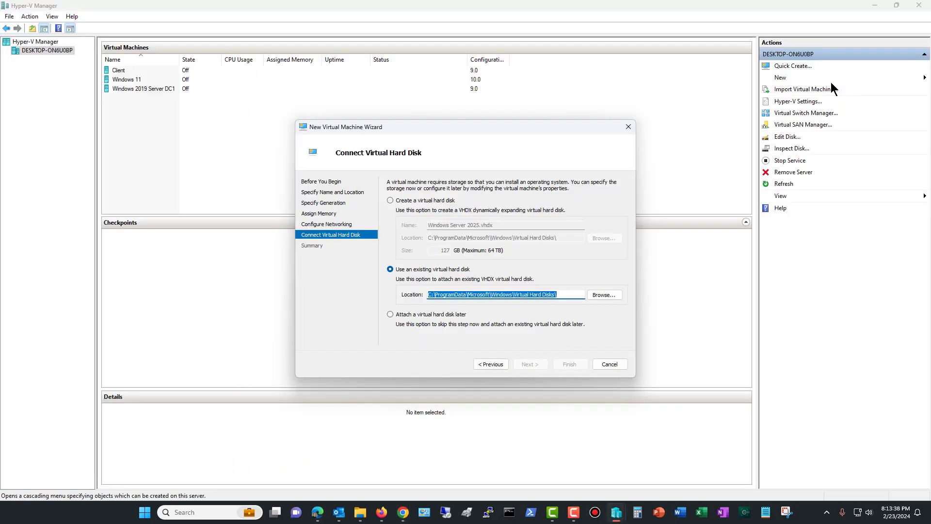
{"action": "left_click", "coordinate": [603, 295]}
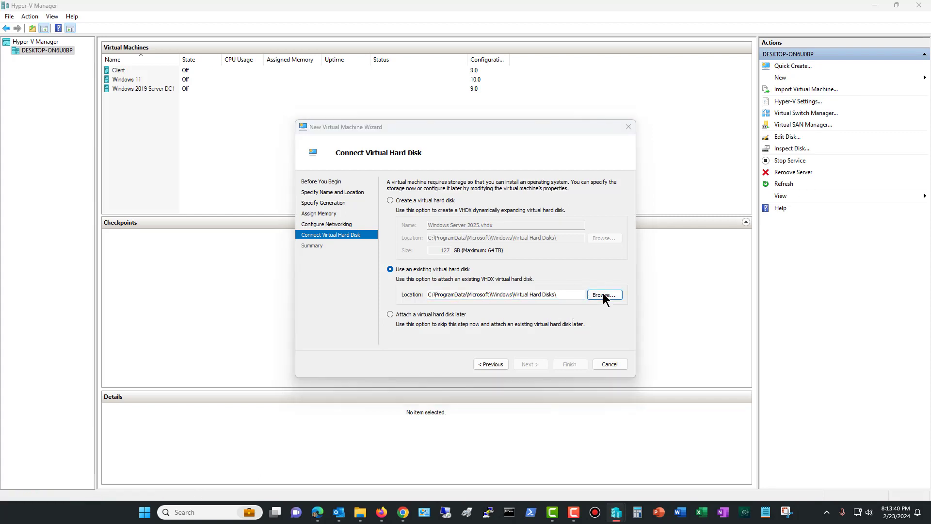
{"action": "scroll", "coordinate": [366, 225], "scroll_direction": "up", "scroll_amount": 2}
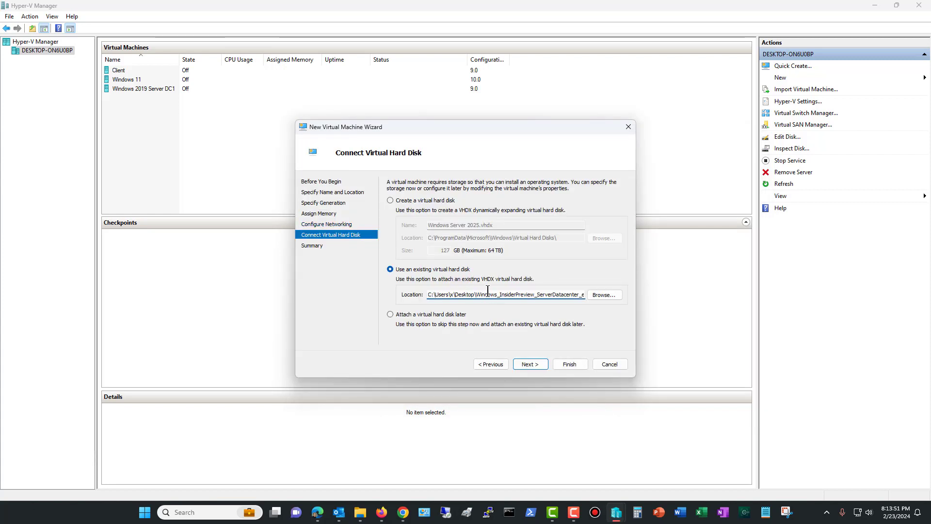
{"action": "left_click_drag", "start_coordinate": [488, 290], "coordinate": [601, 301]}
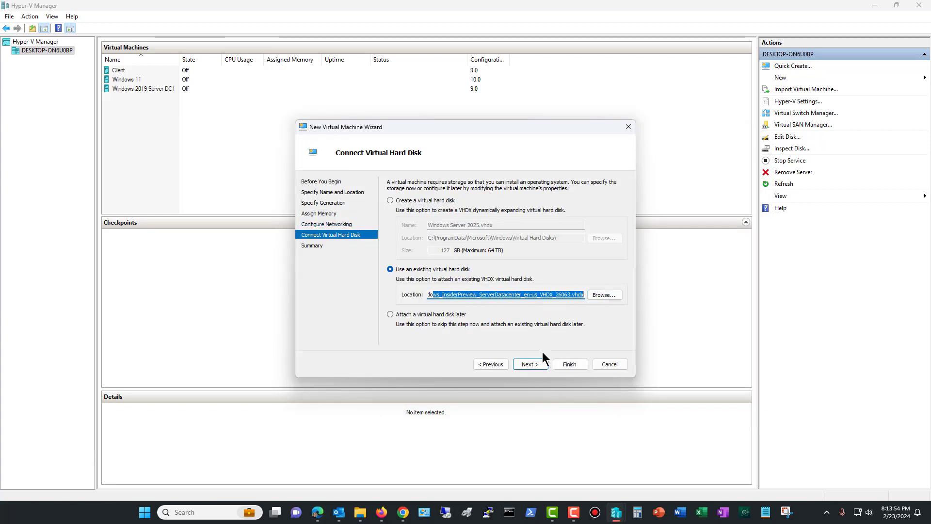
{"action": "left_click", "coordinate": [536, 365]}
{"action": "left_click", "coordinate": [573, 365]}
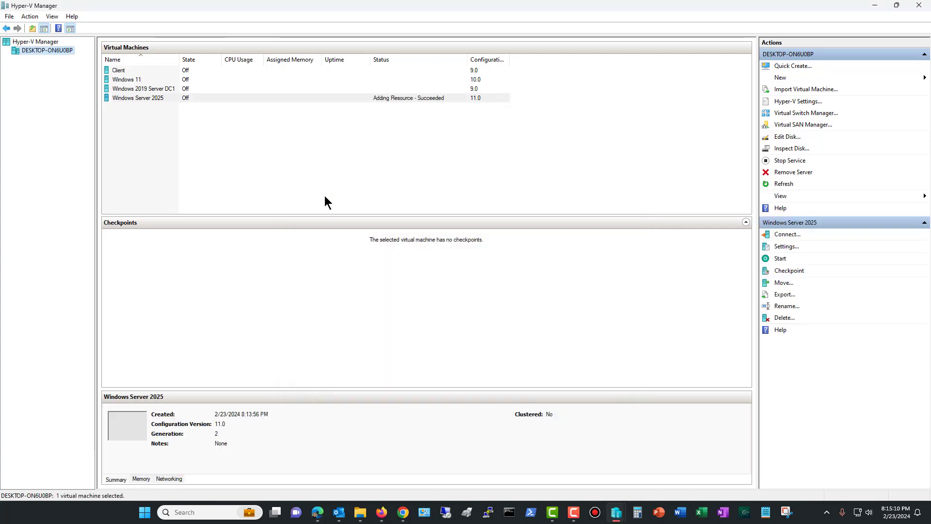
Set the number of virtual processors to 5 in the Windows Server 2025 virtual machine's settings and save them
{"action": "left_click", "coordinate": [206, 97]}
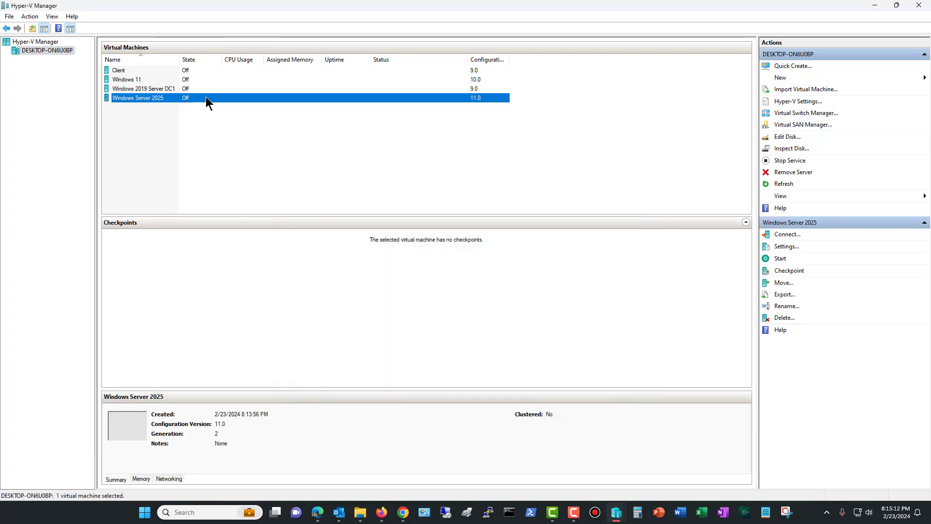
{"action": "right_click", "coordinate": [277, 98]}
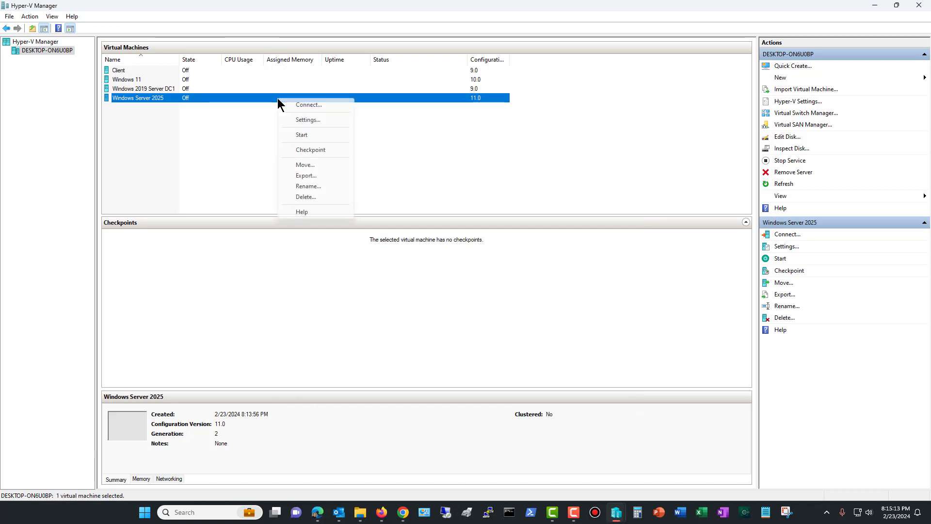
{"action": "left_click", "coordinate": [306, 119]}
{"action": "left_click", "coordinate": [362, 186]}
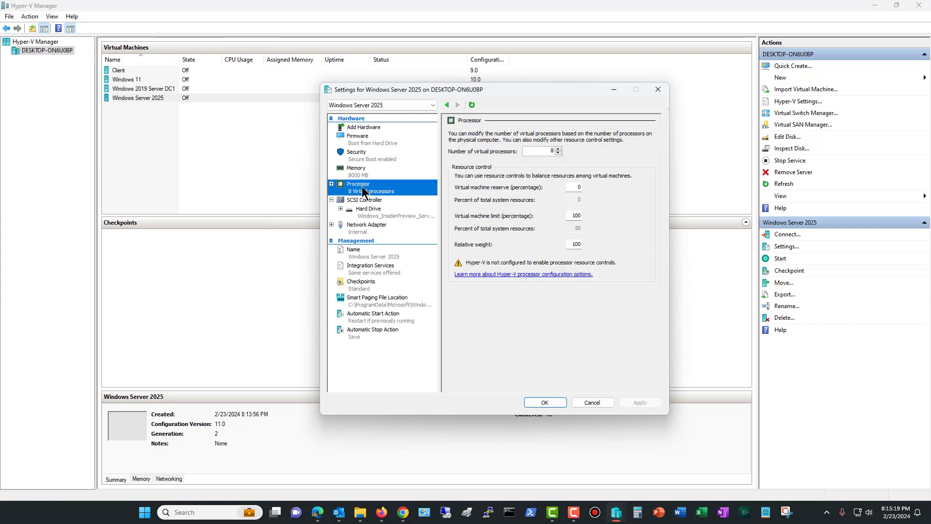
{"action": "left_click", "coordinate": [544, 151]}
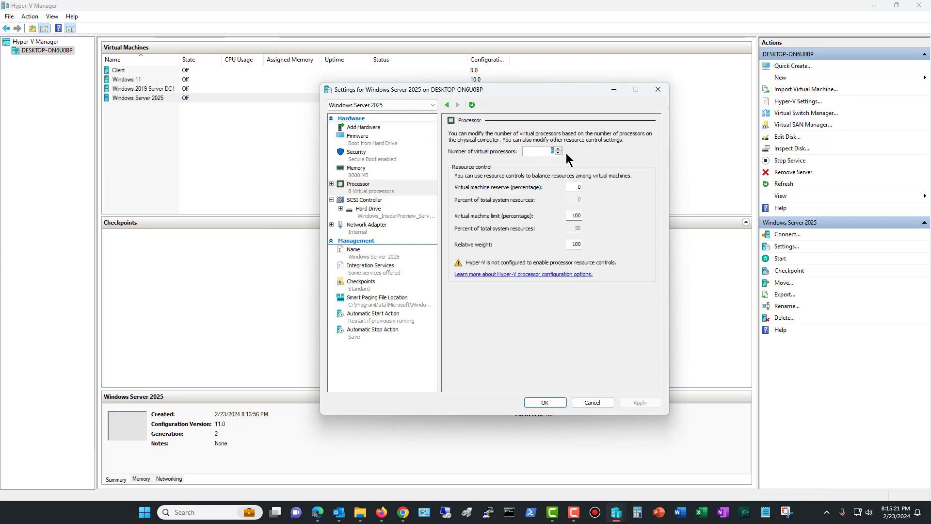
{"action": "left_click", "coordinate": [537, 152]}
{"action": "key", "text": "BackSpace"}
{"action": "type", "text": "5"}
{"action": "left_click", "coordinate": [537, 401]}
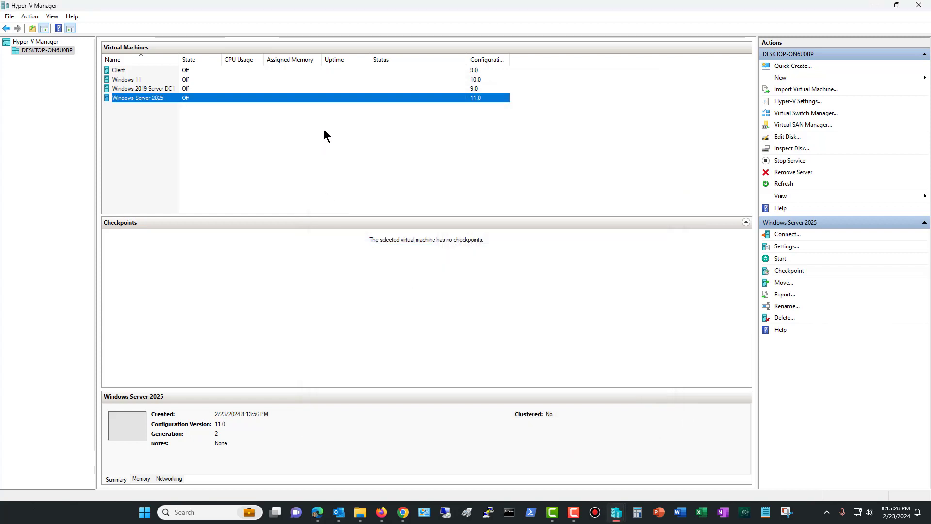
Connect to the Windows Server 2025 virtual machine, start it and display its console in full screen mode
{"action": "right_click", "coordinate": [317, 98]}
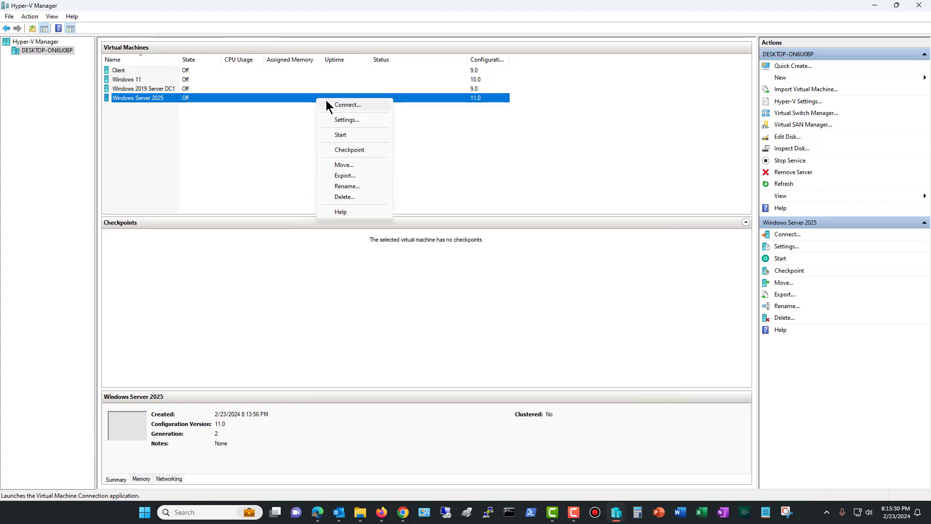
{"action": "left_click", "coordinate": [333, 102]}
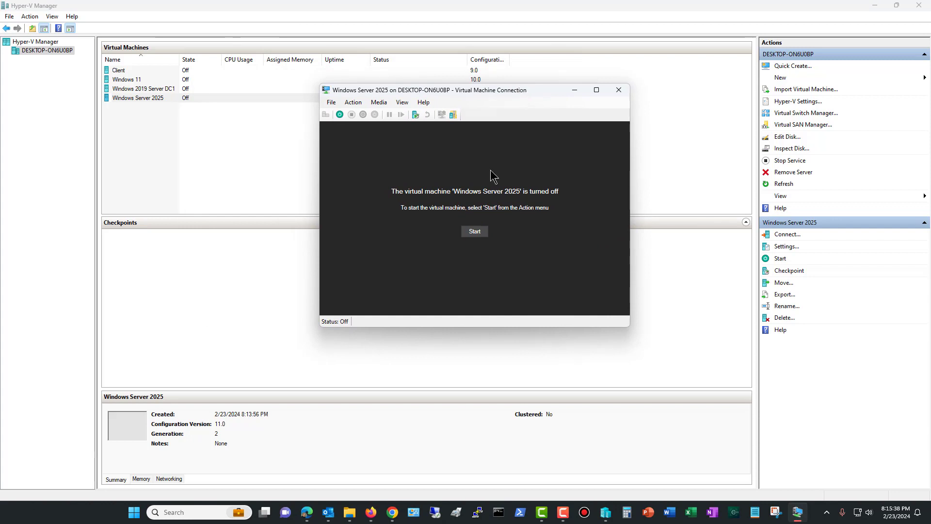
{"action": "left_click", "coordinate": [474, 231]}
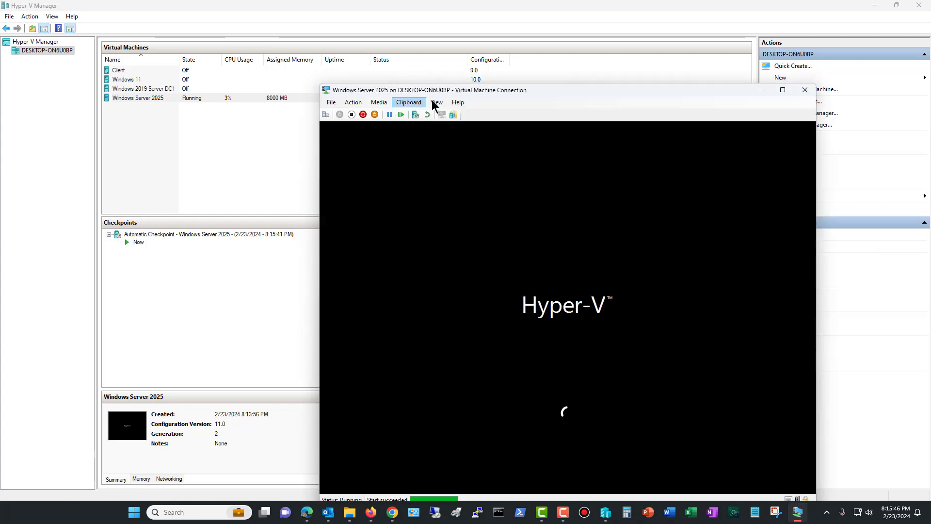
{"action": "left_click", "coordinate": [436, 102]}
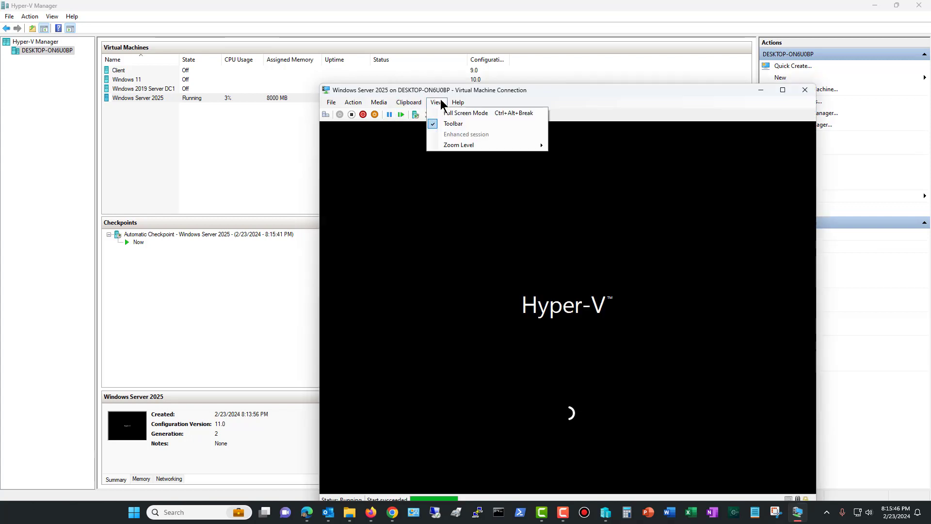
{"action": "left_click", "coordinate": [441, 113]}
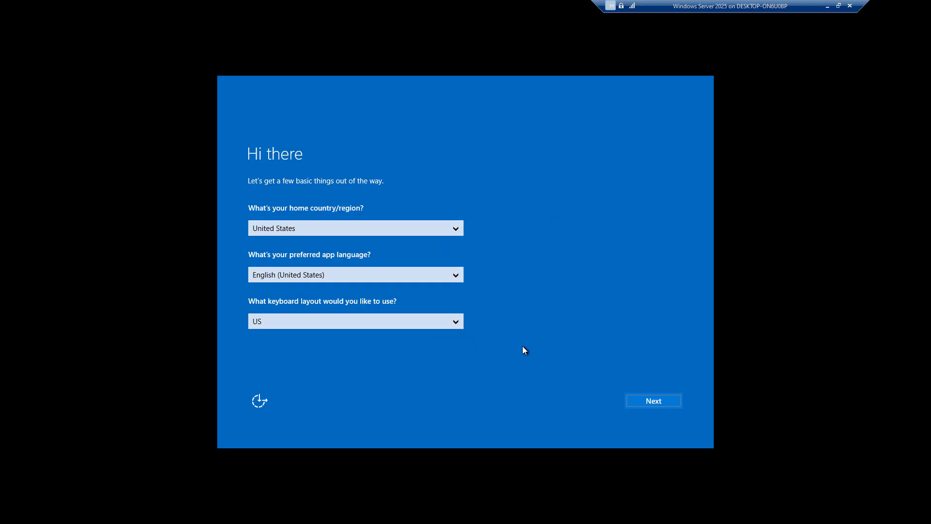
Accept the United States region, language and keyboard defaults, skip the product key, and accept the license terms
{"action": "left_click", "coordinate": [644, 399]}
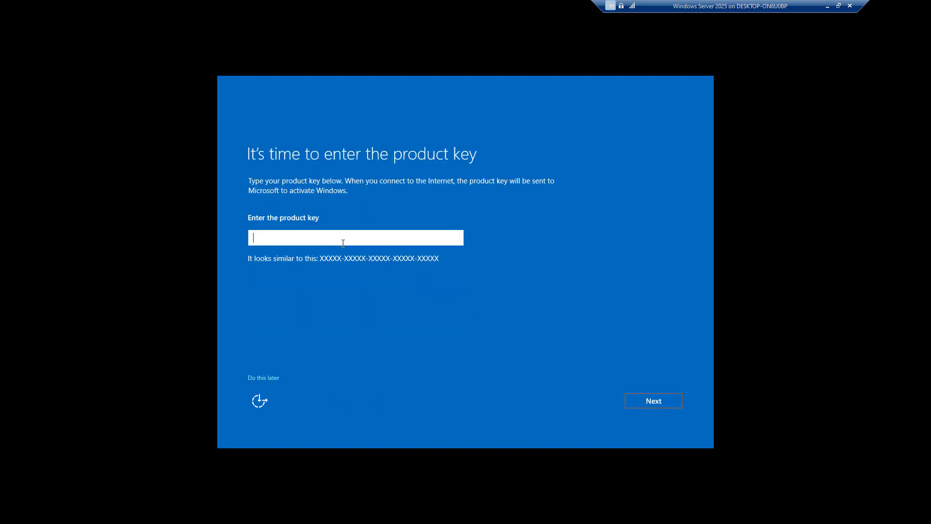
{"action": "left_click", "coordinate": [274, 377]}
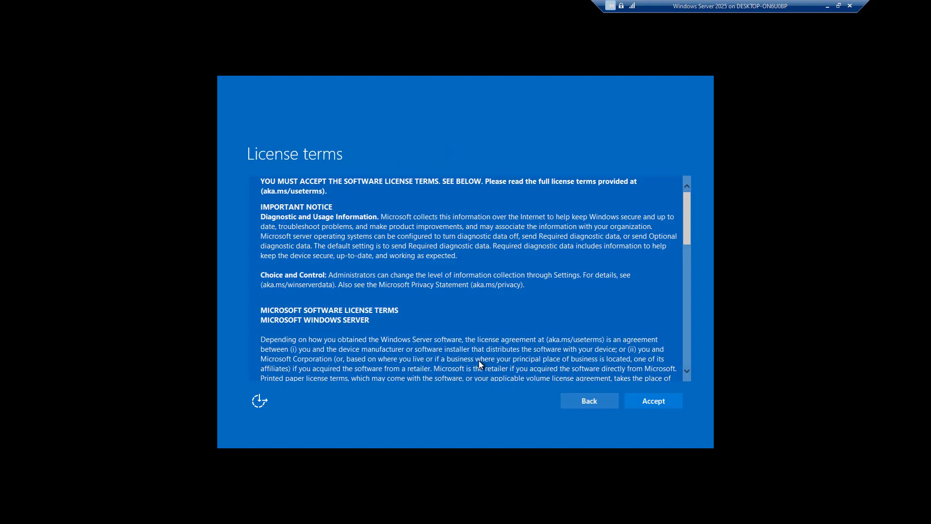
{"action": "left_click", "coordinate": [641, 397]}
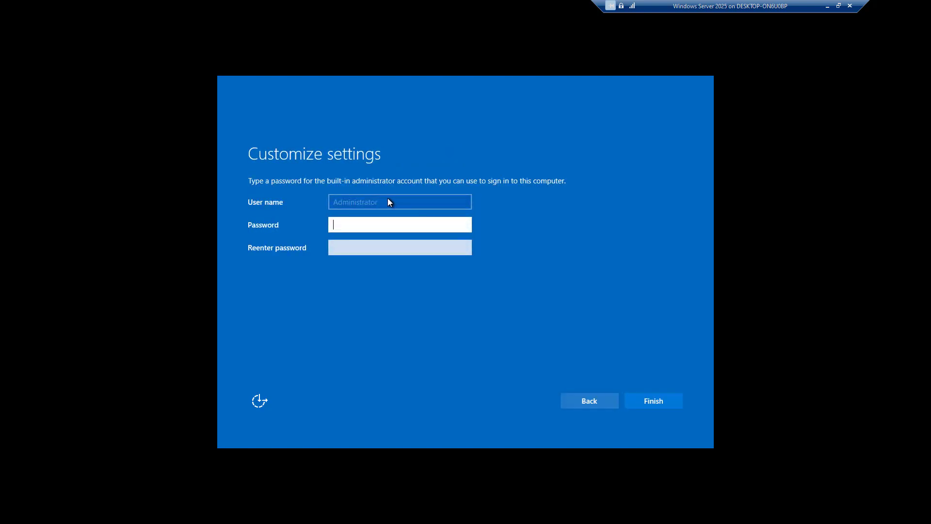
Enter and re-enter a password for the built-in administrator account and finish customizing the settings
{"action": "key", "text": "ctrl+v"}
{"action": "key", "text": "Tab"}
{"action": "key", "text": "ctrl+v"}
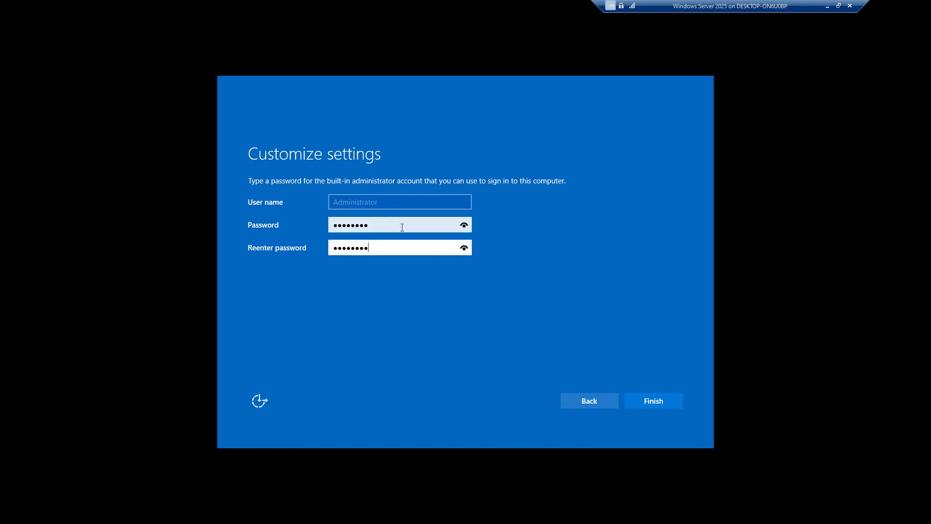
{"action": "left_click", "coordinate": [637, 397]}
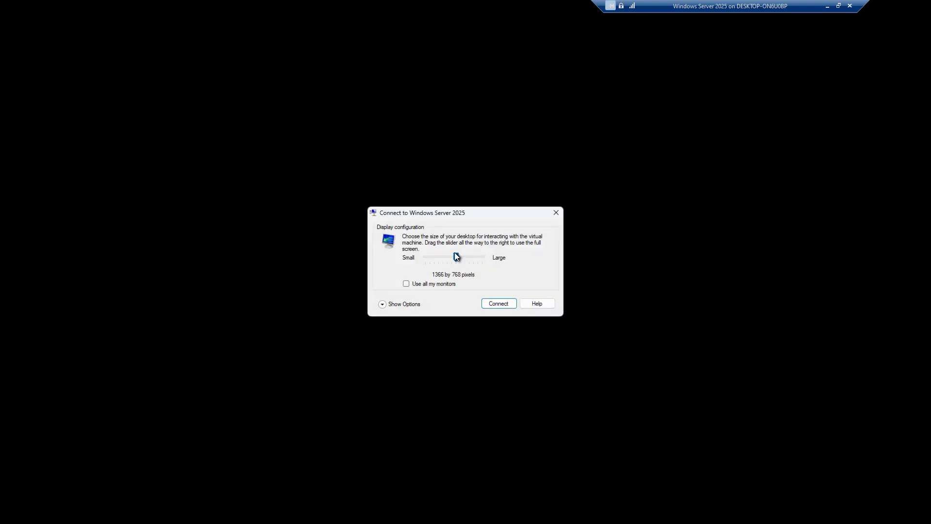
Connect to the virtual machine's desktop session and sign in as Administrator with the account password
{"action": "left_click", "coordinate": [503, 304]}
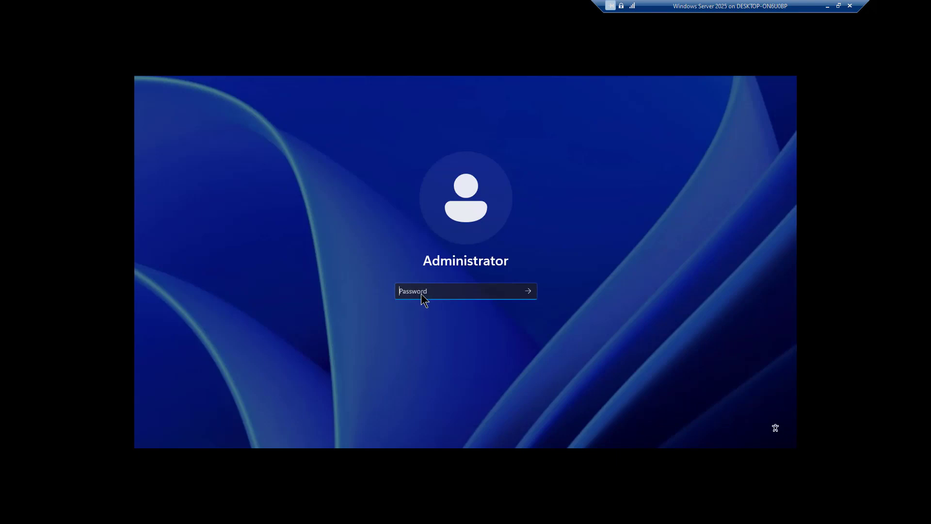
{"action": "type", "text": "P"}
{"action": "key", "text": "Return"}
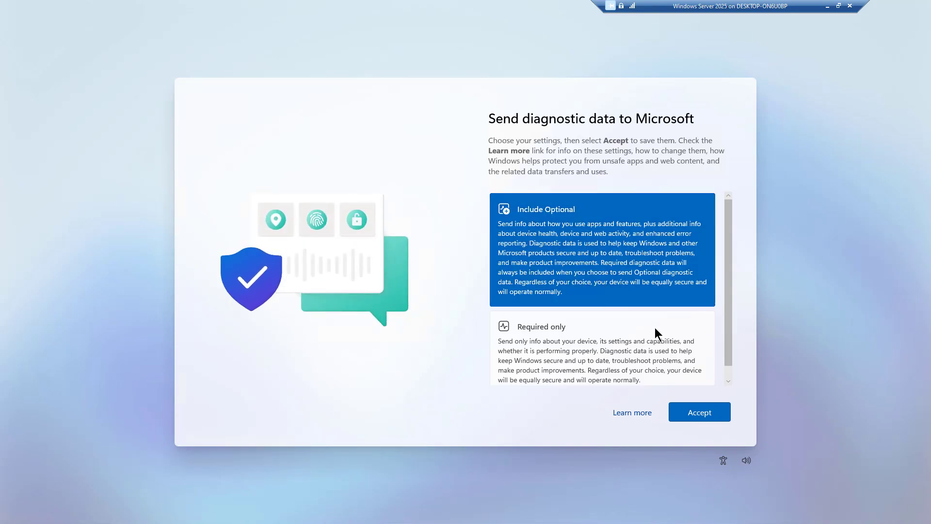
Accept sending diagnostic data with Include Optional, and dismiss the Windows Admin Center and Azure Arc notice so it is not shown again
{"action": "scroll", "coordinate": [630, 316], "scroll_direction": "down", "scroll_amount": 1}
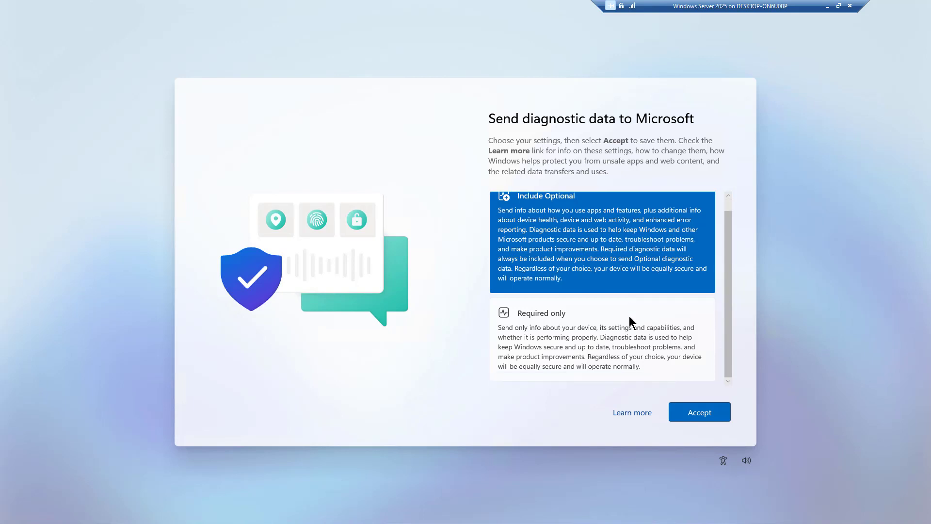
{"action": "left_click", "coordinate": [694, 410]}
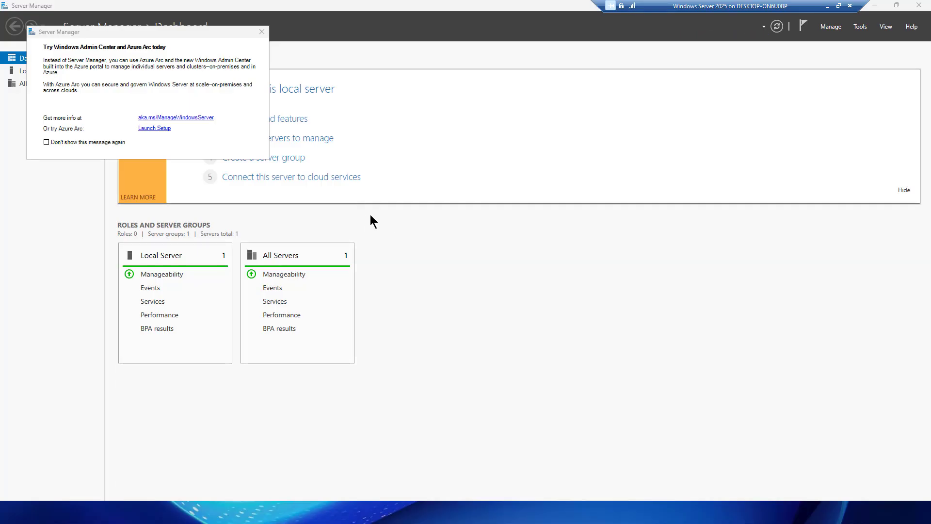
{"action": "left_click", "coordinate": [103, 142]}
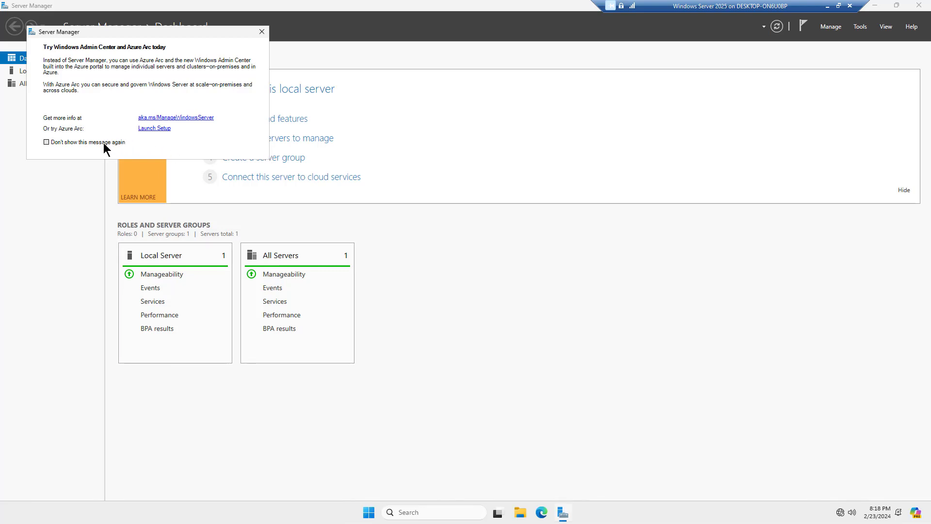
{"action": "left_click", "coordinate": [261, 32]}
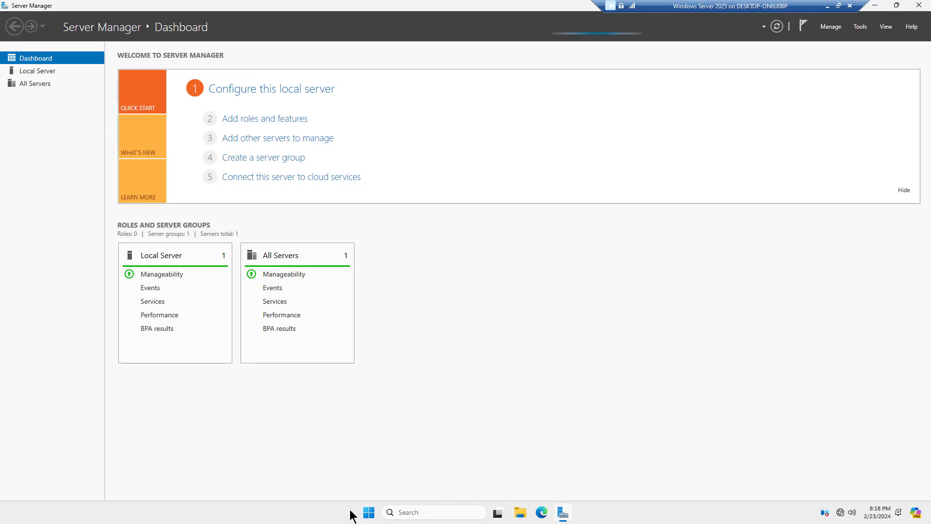
Examine the Start menu and the list of administrative tools in Server Manager, and minimize Server Manager to view the desktop
{"action": "left_click", "coordinate": [369, 513]}
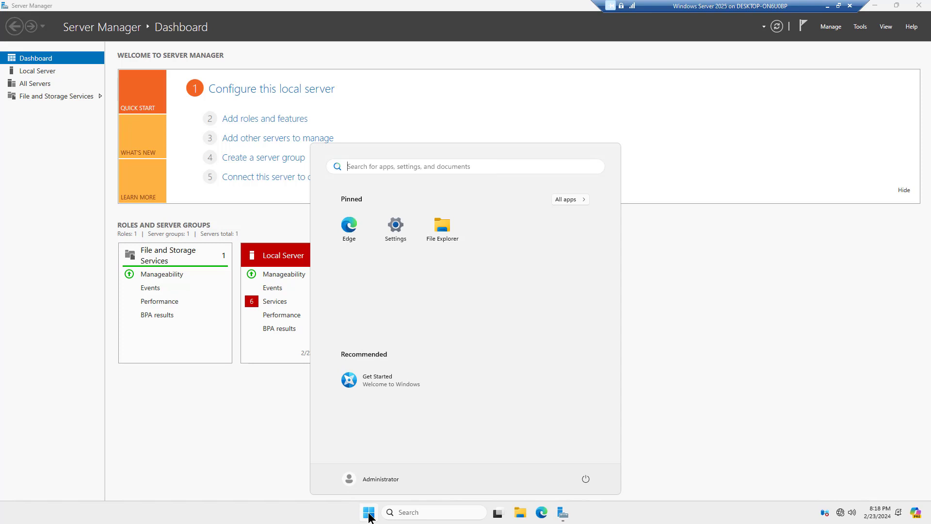
{"action": "left_click", "coordinate": [369, 514]}
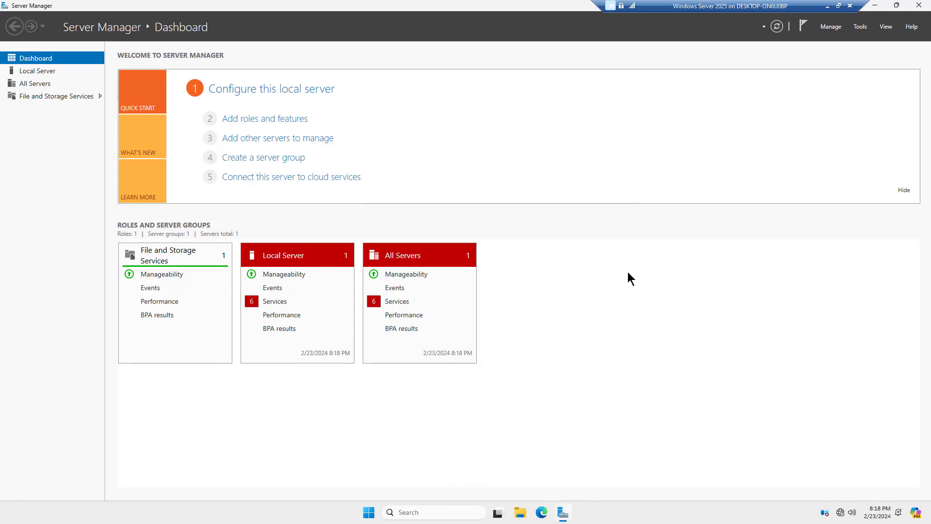
{"action": "left_click", "coordinate": [858, 27]}
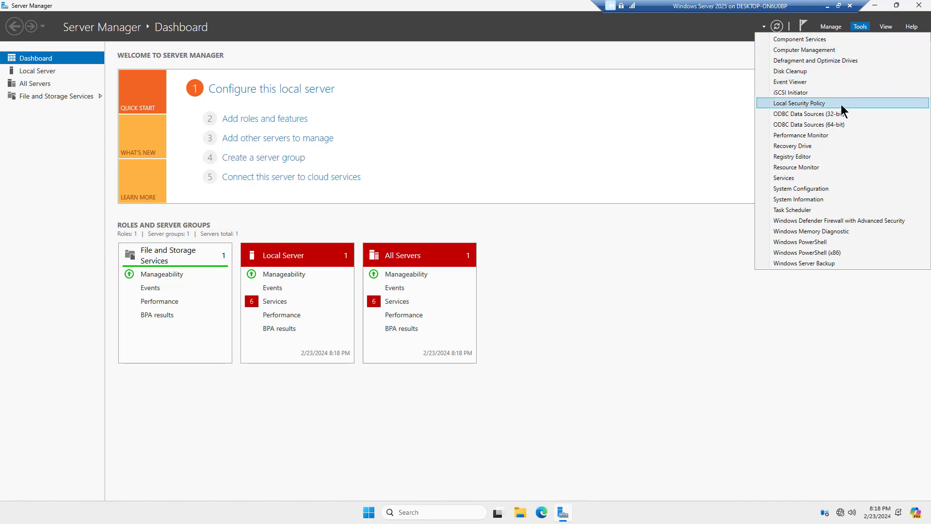
{"action": "left_click", "coordinate": [834, 303]}
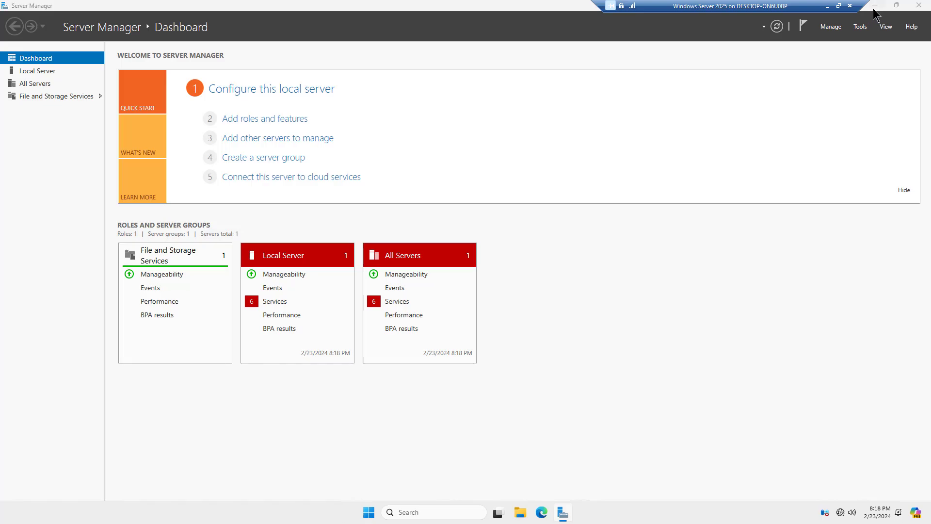
{"action": "left_click", "coordinate": [874, 5]}
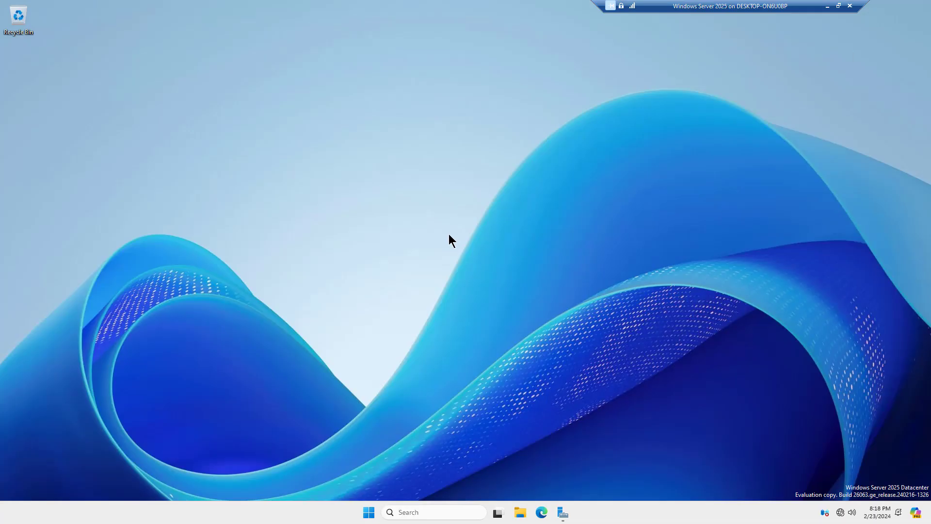